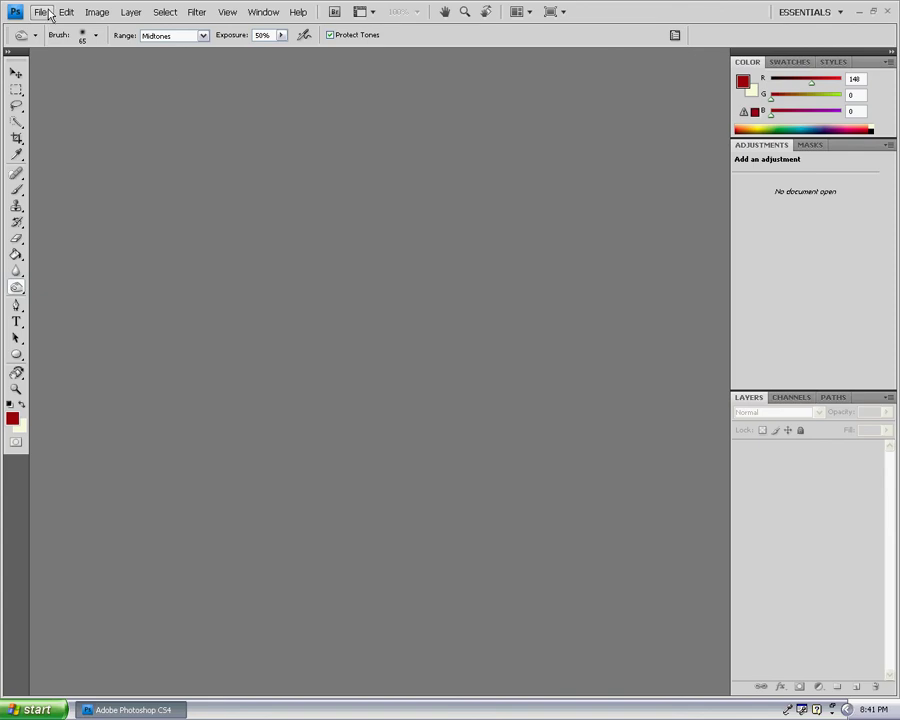
Step: Open the images[2] picture from the Desktop
{"action": "left_click", "coordinate": [45, 12]}
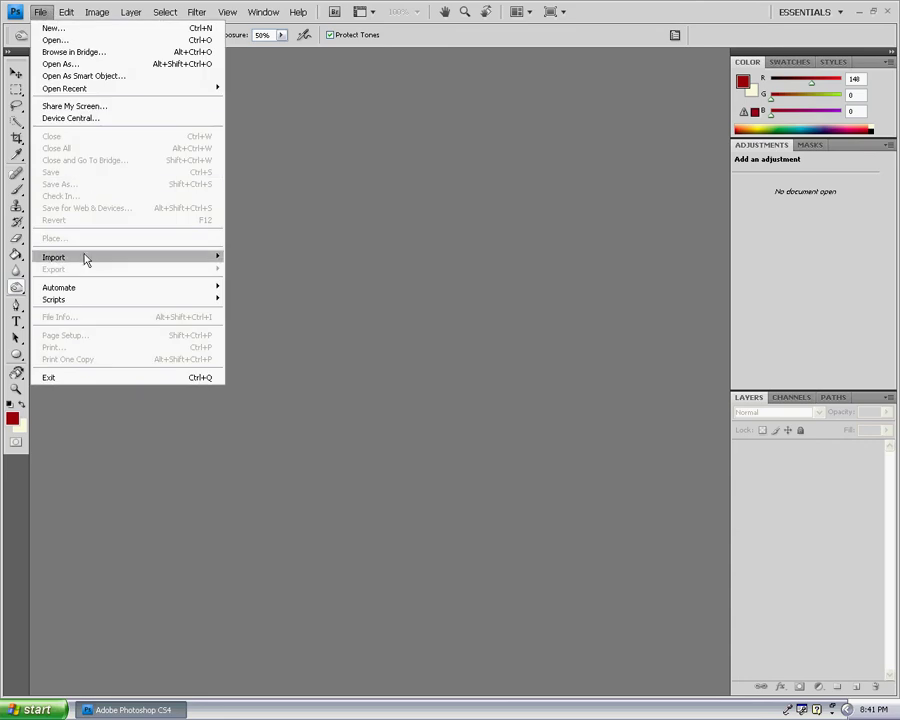
{"action": "left_click", "coordinate": [78, 40]}
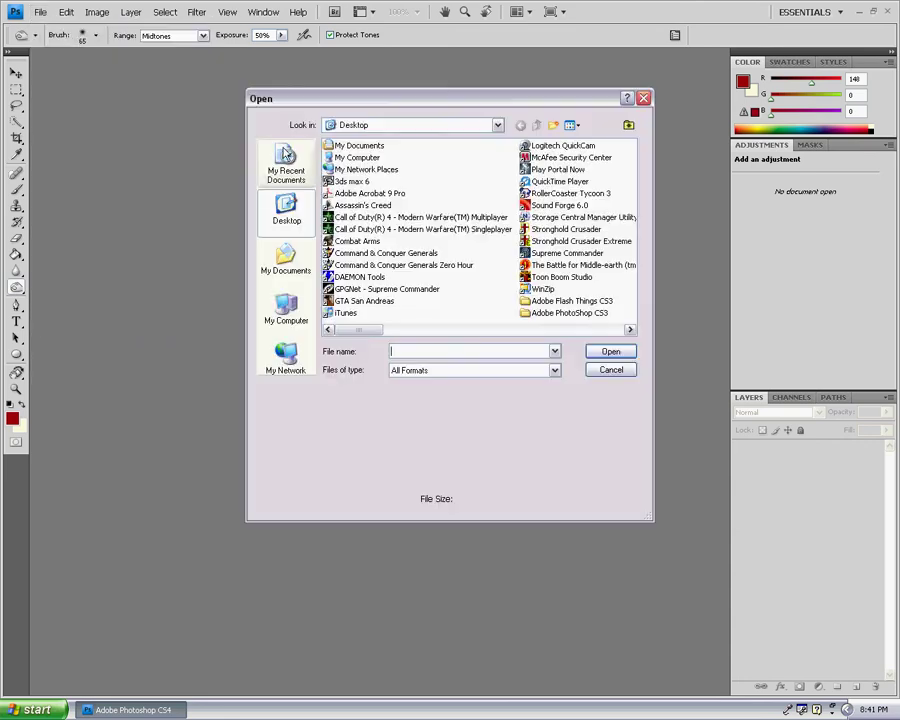
{"action": "left_click", "coordinate": [629, 330]}
{"action": "left_click", "coordinate": [629, 330]}
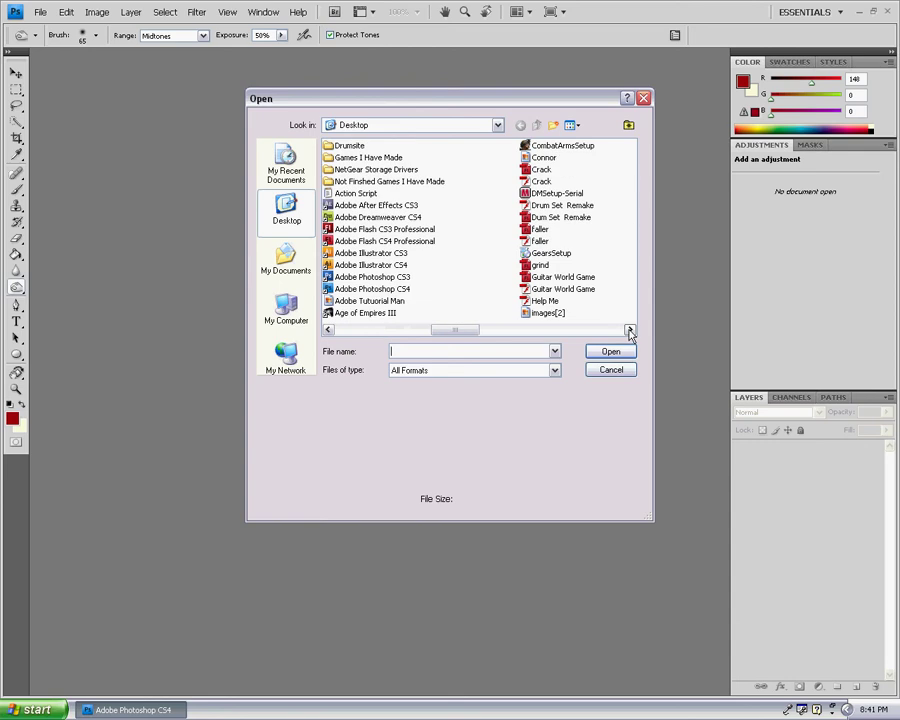
{"action": "double_click", "coordinate": [546, 312]}
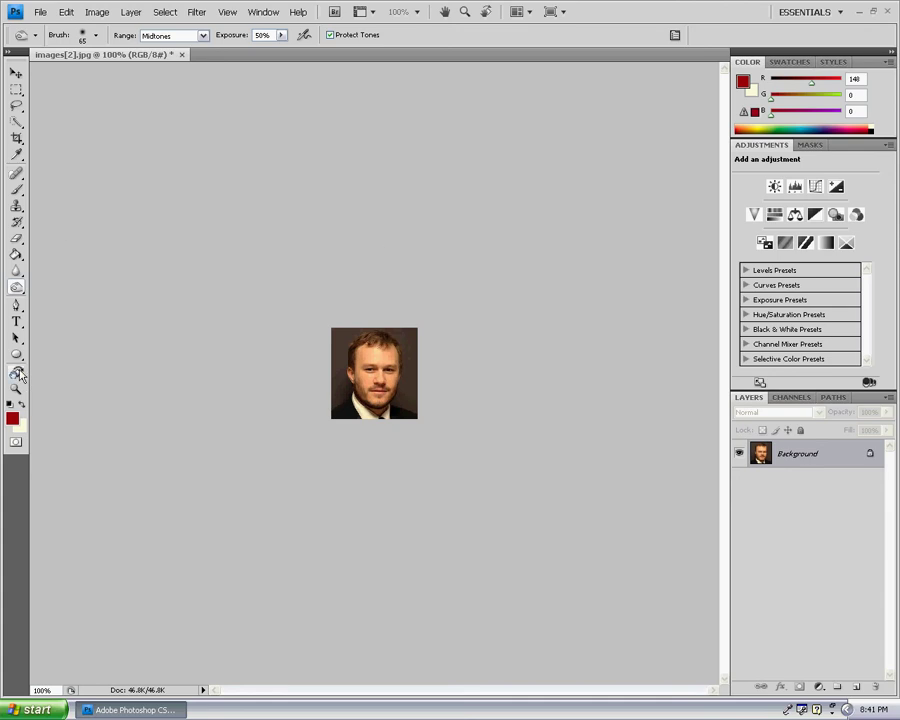
Step: Darken the man's face and hair using the Burn tool with a 16 px brush, Midtones range and 50% exposure
{"action": "left_click", "coordinate": [17, 389]}
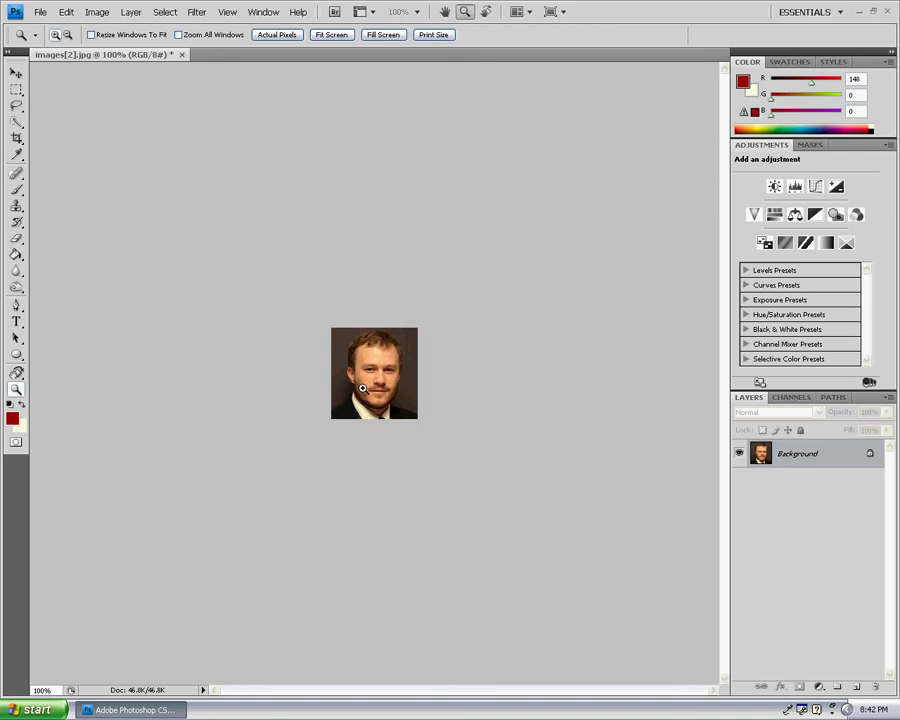
{"action": "left_click", "coordinate": [363, 389]}
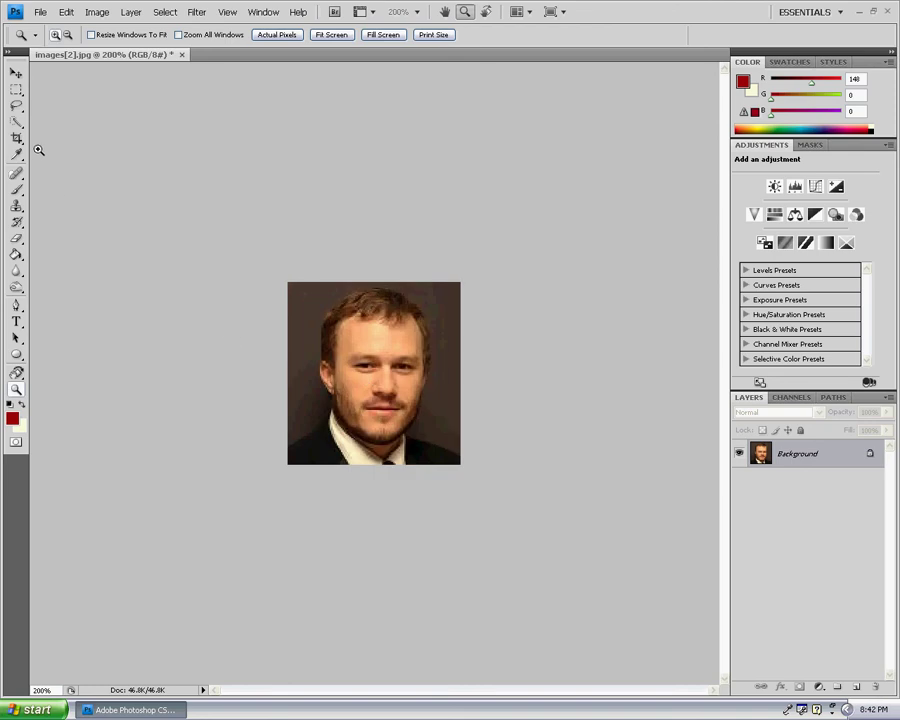
{"action": "left_click", "coordinate": [16, 288]}
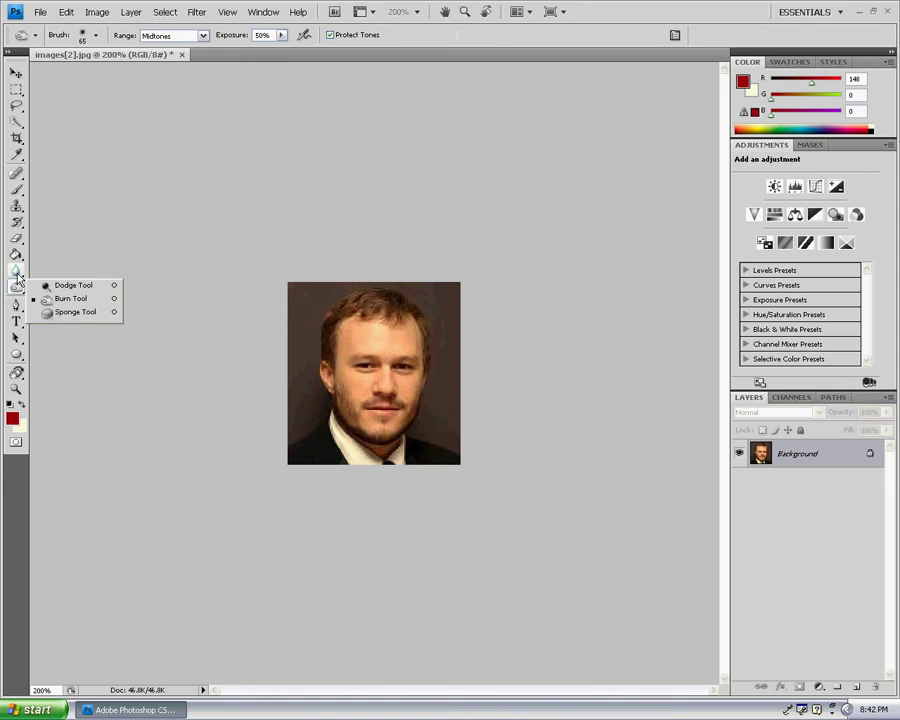
{"action": "left_click", "coordinate": [57, 304]}
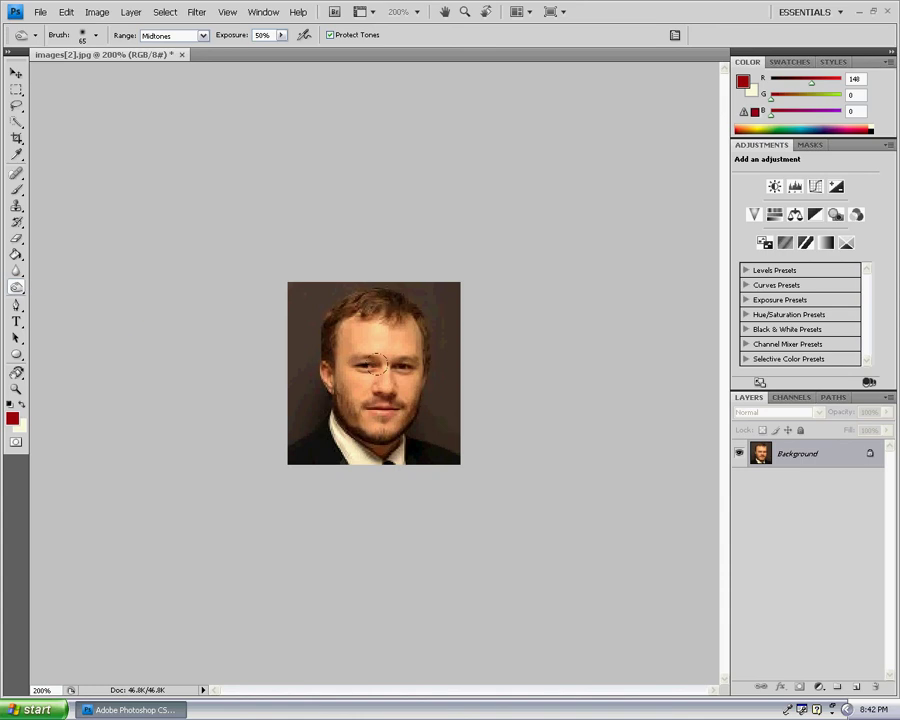
{"action": "right_click", "coordinate": [376, 366]}
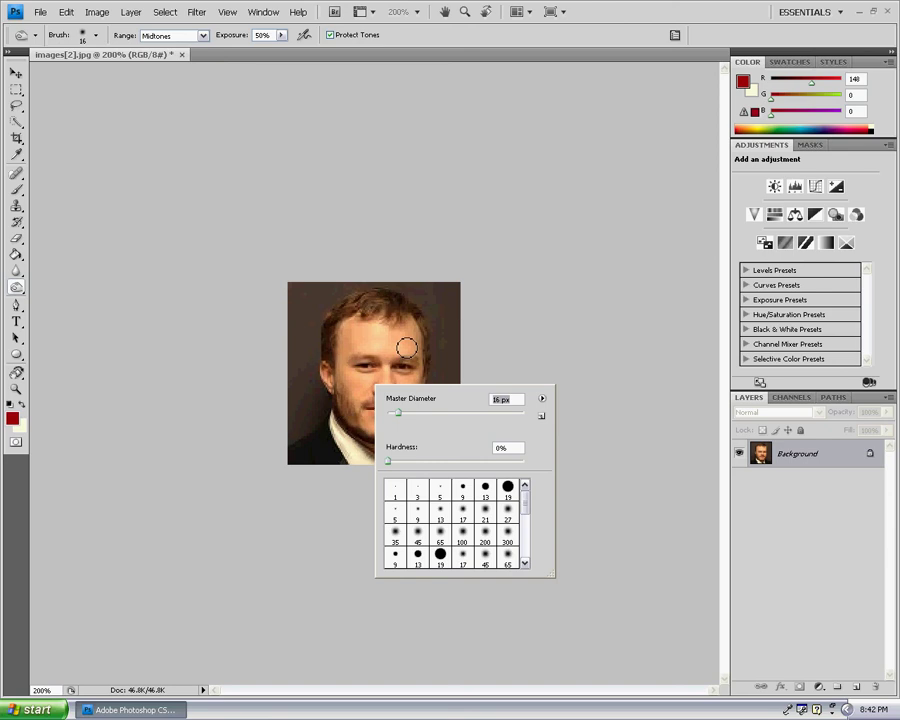
{"action": "left_click", "coordinate": [475, 348]}
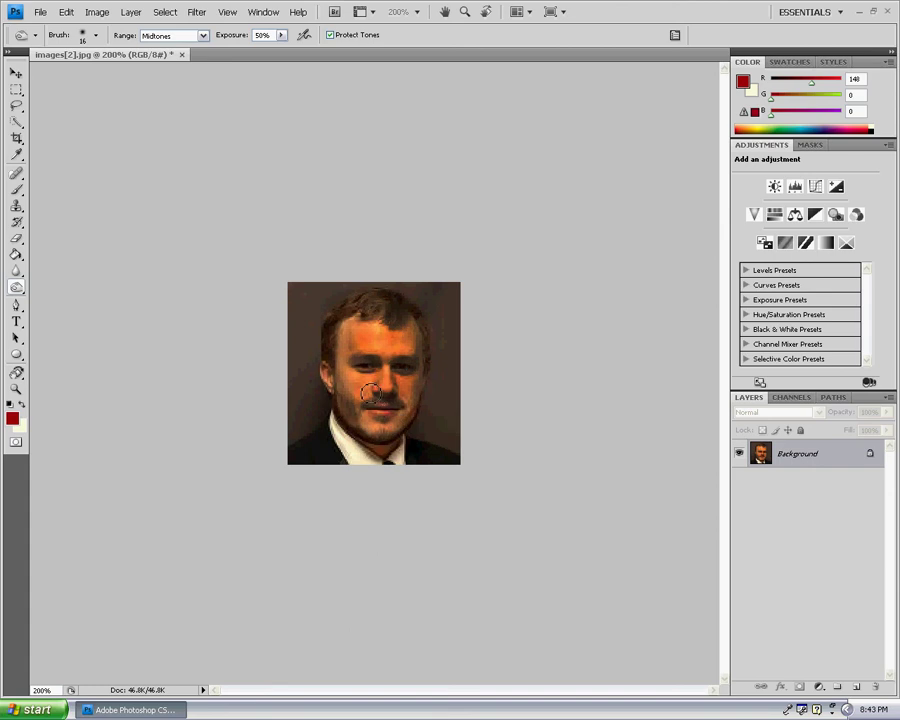
{"action": "mouse_move", "coordinate": [364, 400]}
{"action": "left_mouse_down"}
{"action": "mouse_move", "coordinate": [404, 399]}
{"action": "mouse_move", "coordinate": [378, 381]}
{"action": "mouse_move", "coordinate": [389, 361]}
{"action": "mouse_move", "coordinate": [337, 406]}
{"action": "mouse_move", "coordinate": [332, 372]}
{"action": "mouse_move", "coordinate": [337, 392]}
{"action": "mouse_move", "coordinate": [352, 324]}
{"action": "mouse_move", "coordinate": [340, 316]}
{"action": "left_mouse_up"}
{"action": "mouse_move", "coordinate": [392, 330]}
{"action": "left_mouse_down"}
{"action": "mouse_move", "coordinate": [395, 302]}
{"action": "mouse_move", "coordinate": [384, 300]}
{"action": "mouse_move", "coordinate": [372, 328]}
{"action": "mouse_move", "coordinate": [379, 326]}
{"action": "left_mouse_up"}
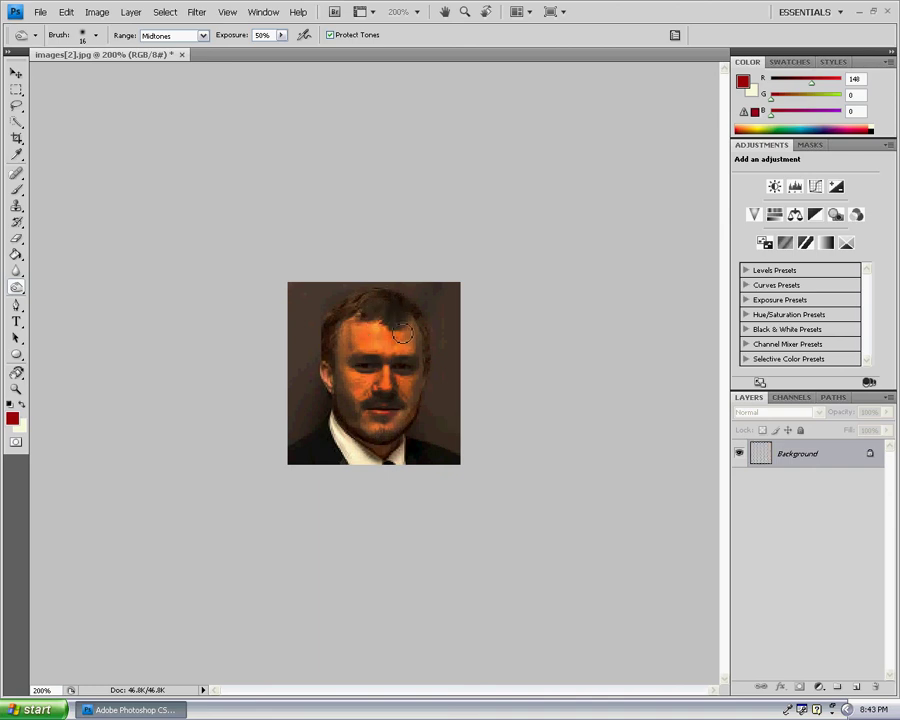
Step: Lighten the man's face using the Dodge tool with a 17 px brush, Midtones range and 50% exposure
{"action": "left_click", "coordinate": [16, 287]}
{"action": "left_click", "coordinate": [58, 287]}
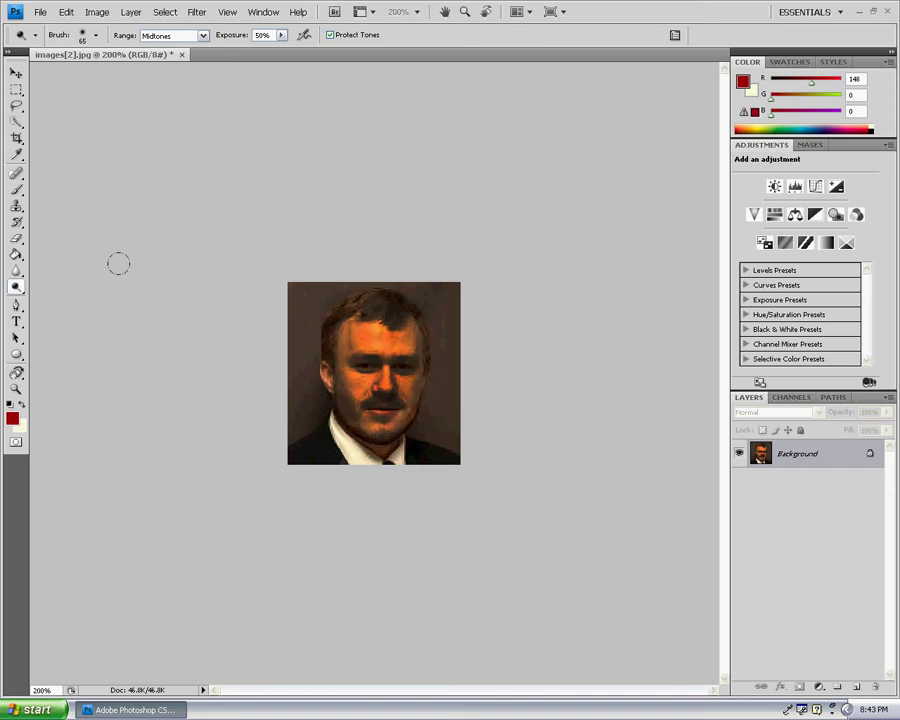
{"action": "right_click", "coordinate": [382, 391]}
{"action": "left_click_drag", "start_coordinate": [442, 418], "coordinate": [406, 418]}
{"action": "left_click", "coordinate": [405, 332]}
{"action": "mouse_move", "coordinate": [384, 408]}
{"action": "left_mouse_down"}
{"action": "mouse_move", "coordinate": [409, 365]}
{"action": "mouse_move", "coordinate": [387, 443]}
{"action": "mouse_move", "coordinate": [402, 337]}
{"action": "mouse_move", "coordinate": [368, 393]}
{"action": "mouse_move", "coordinate": [397, 327]}
{"action": "mouse_move", "coordinate": [395, 309]}
{"action": "mouse_move", "coordinate": [332, 415]}
{"action": "mouse_move", "coordinate": [350, 417]}
{"action": "mouse_move", "coordinate": [369, 349]}
{"action": "mouse_move", "coordinate": [380, 392]}
{"action": "mouse_move", "coordinate": [407, 405]}
{"action": "mouse_move", "coordinate": [383, 351]}
{"action": "mouse_move", "coordinate": [396, 356]}
{"action": "mouse_move", "coordinate": [396, 388]}
{"action": "mouse_move", "coordinate": [359, 339]}
{"action": "mouse_move", "coordinate": [342, 350]}
{"action": "mouse_move", "coordinate": [381, 334]}
{"action": "mouse_move", "coordinate": [391, 344]}
{"action": "mouse_move", "coordinate": [390, 317]}
{"action": "mouse_move", "coordinate": [375, 342]}
{"action": "mouse_move", "coordinate": [390, 383]}
{"action": "mouse_move", "coordinate": [361, 394]}
{"action": "mouse_move", "coordinate": [405, 378]}
{"action": "mouse_move", "coordinate": [398, 417]}
{"action": "mouse_move", "coordinate": [372, 402]}
{"action": "mouse_move", "coordinate": [397, 408]}
{"action": "mouse_move", "coordinate": [418, 360]}
{"action": "mouse_move", "coordinate": [393, 363]}
{"action": "mouse_move", "coordinate": [394, 397]}
{"action": "mouse_move", "coordinate": [379, 369]}
{"action": "mouse_move", "coordinate": [355, 369]}
{"action": "mouse_move", "coordinate": [426, 327]}
{"action": "mouse_move", "coordinate": [395, 340]}
{"action": "mouse_move", "coordinate": [440, 316]}
{"action": "mouse_move", "coordinate": [438, 305]}
{"action": "mouse_move", "coordinate": [372, 394]}
{"action": "mouse_move", "coordinate": [358, 370]}
{"action": "mouse_move", "coordinate": [390, 317]}
{"action": "mouse_move", "coordinate": [389, 331]}
{"action": "mouse_move", "coordinate": [375, 326]}
{"action": "mouse_move", "coordinate": [393, 327]}
{"action": "mouse_move", "coordinate": [357, 318]}
{"action": "left_mouse_up"}
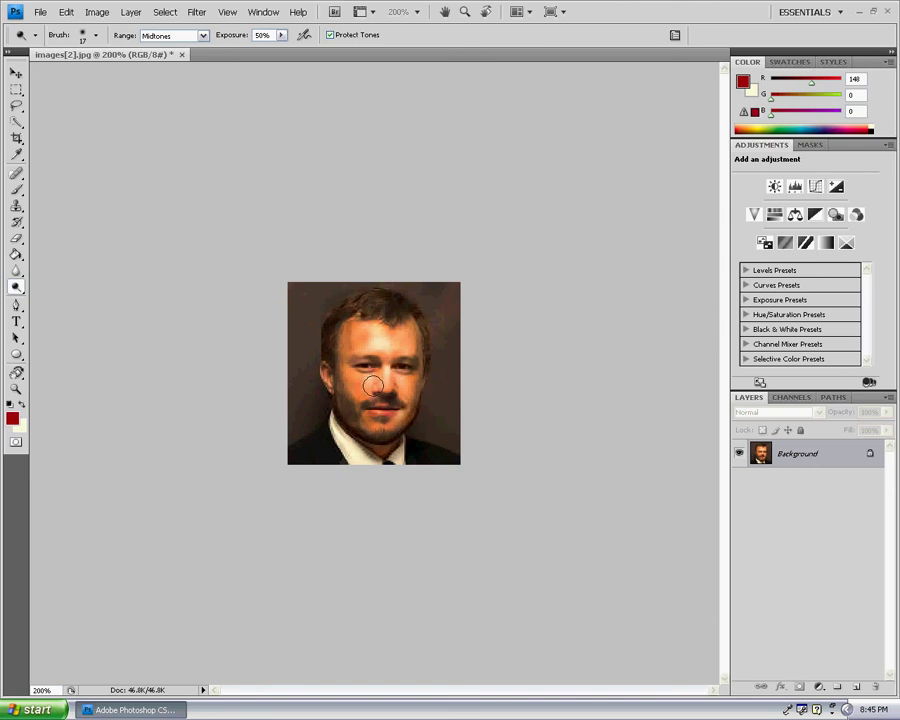
{"action": "mouse_move", "coordinate": [373, 386]}
{"action": "left_mouse_down"}
{"action": "mouse_move", "coordinate": [364, 367]}
{"action": "mouse_move", "coordinate": [392, 367]}
{"action": "left_mouse_up"}
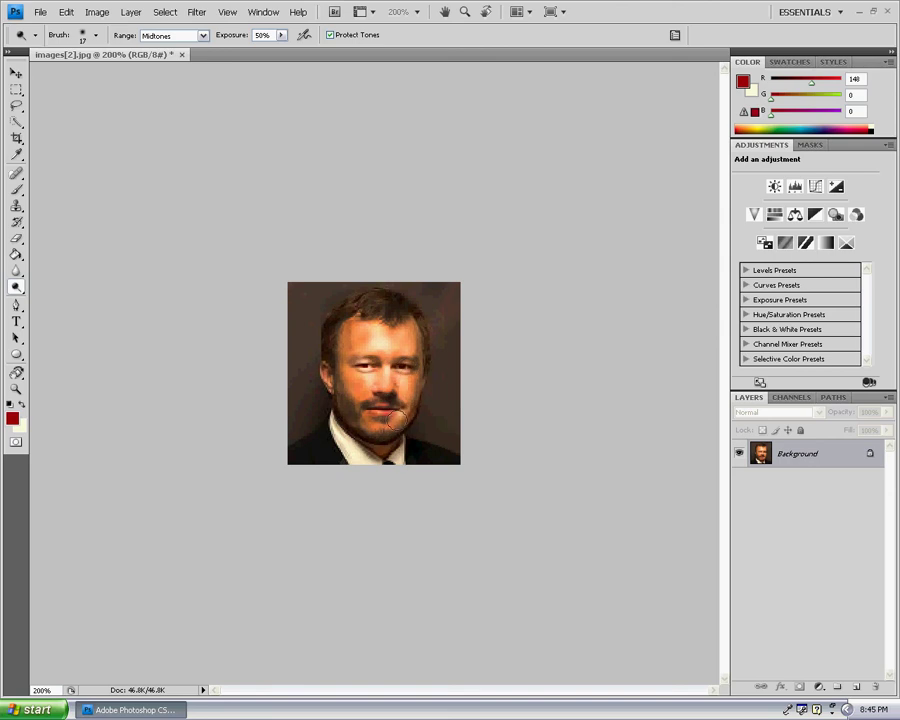
{"action": "left_click", "coordinate": [360, 400]}
{"action": "left_click_drag", "start_coordinate": [379, 420], "coordinate": [371, 408]}
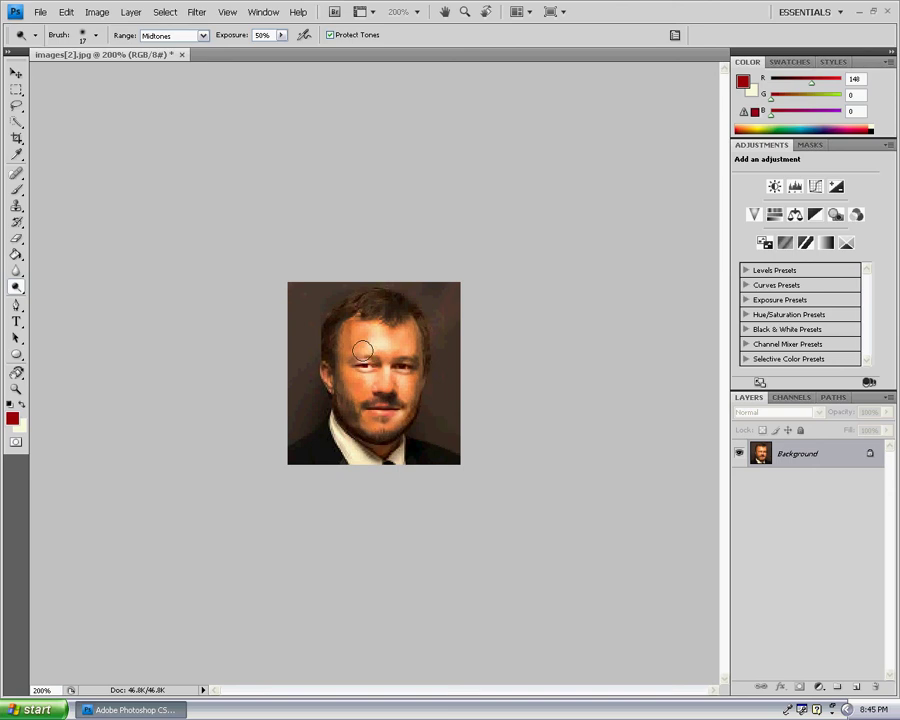
{"action": "mouse_move", "coordinate": [365, 349]}
{"action": "left_mouse_down"}
{"action": "mouse_move", "coordinate": [415, 351]}
{"action": "mouse_move", "coordinate": [415, 398]}
{"action": "mouse_move", "coordinate": [404, 421]}
{"action": "mouse_move", "coordinate": [375, 433]}
{"action": "mouse_move", "coordinate": [413, 426]}
{"action": "mouse_move", "coordinate": [384, 427]}
{"action": "mouse_move", "coordinate": [402, 410]}
{"action": "mouse_move", "coordinate": [380, 430]}
{"action": "mouse_move", "coordinate": [428, 405]}
{"action": "mouse_move", "coordinate": [419, 353]}
{"action": "mouse_move", "coordinate": [417, 407]}
{"action": "mouse_move", "coordinate": [412, 384]}
{"action": "mouse_move", "coordinate": [418, 352]}
{"action": "mouse_move", "coordinate": [403, 394]}
{"action": "left_mouse_up"}
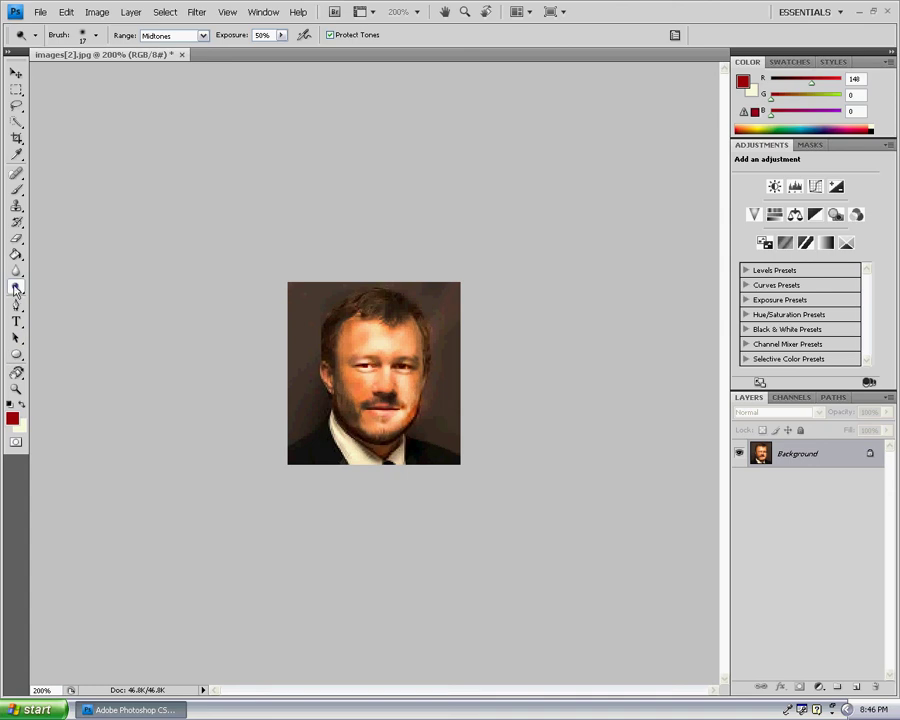
Step: Drain the colour from the man's face using the Sponge tool in Desaturate mode with a 20 px brush and 50% flow
{"action": "left_click_drag", "start_coordinate": [15, 289], "coordinate": [52, 312]}
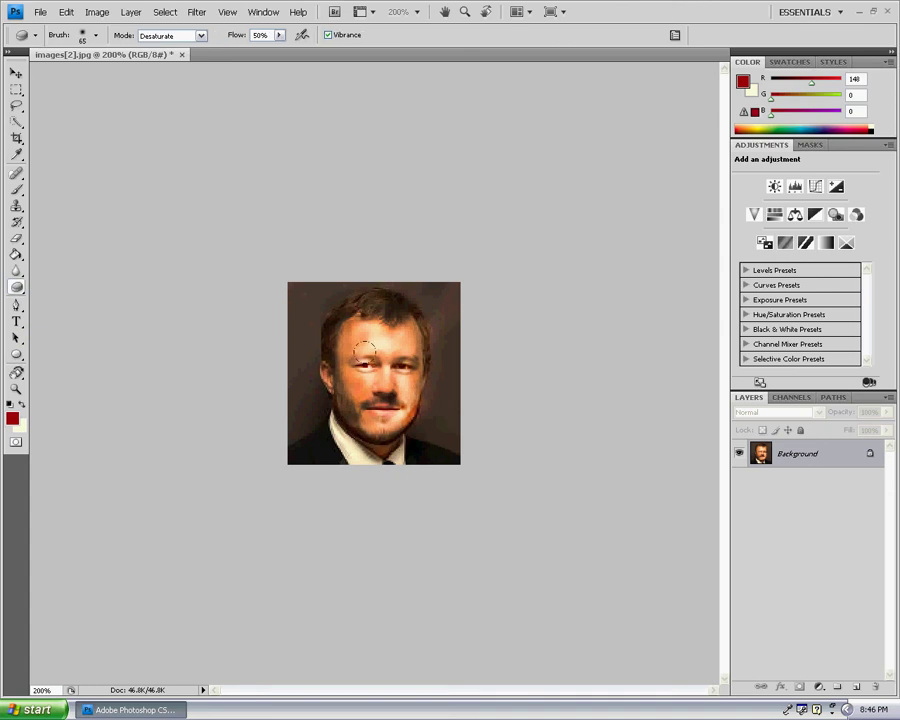
{"action": "right_click", "coordinate": [452, 406]}
{"action": "mouse_move", "coordinate": [452, 406]}
{"action": "left_mouse_down"}
{"action": "mouse_move", "coordinate": [404, 400]}
{"action": "mouse_move", "coordinate": [395, 424]}
{"action": "left_mouse_up"}
{"action": "left_click", "coordinate": [374, 334]}
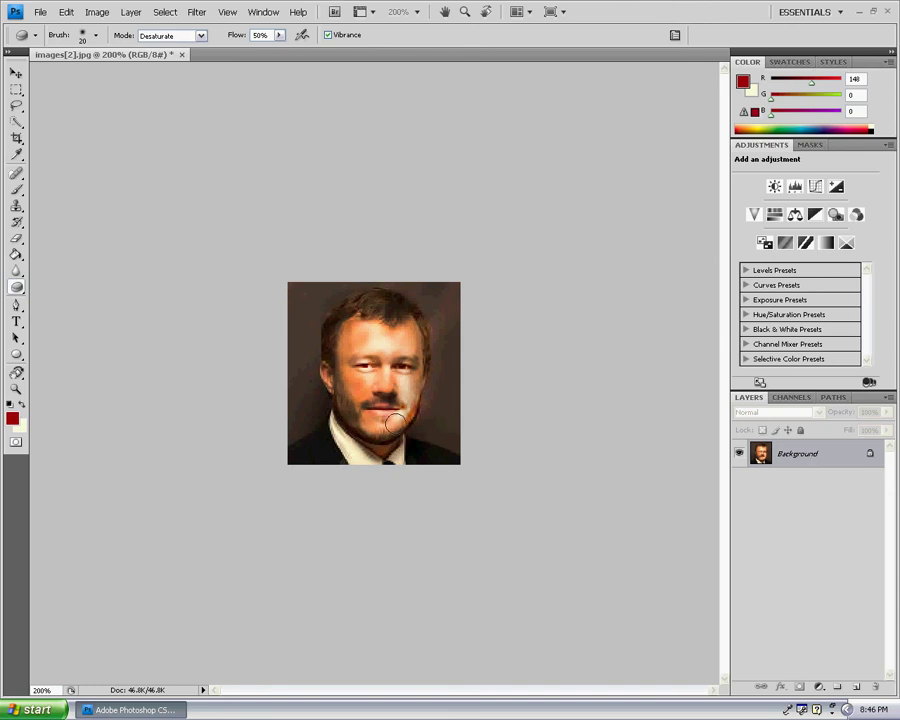
{"action": "mouse_move", "coordinate": [405, 380]}
{"action": "left_mouse_down"}
{"action": "mouse_move", "coordinate": [386, 431]}
{"action": "mouse_move", "coordinate": [384, 416]}
{"action": "mouse_move", "coordinate": [364, 409]}
{"action": "mouse_move", "coordinate": [382, 412]}
{"action": "mouse_move", "coordinate": [356, 411]}
{"action": "mouse_move", "coordinate": [356, 391]}
{"action": "mouse_move", "coordinate": [366, 399]}
{"action": "mouse_move", "coordinate": [372, 380]}
{"action": "mouse_move", "coordinate": [334, 382]}
{"action": "mouse_move", "coordinate": [381, 381]}
{"action": "mouse_move", "coordinate": [405, 341]}
{"action": "mouse_move", "coordinate": [386, 394]}
{"action": "mouse_move", "coordinate": [435, 341]}
{"action": "mouse_move", "coordinate": [385, 372]}
{"action": "mouse_move", "coordinate": [397, 351]}
{"action": "mouse_move", "coordinate": [391, 420]}
{"action": "mouse_move", "coordinate": [414, 333]}
{"action": "mouse_move", "coordinate": [396, 367]}
{"action": "mouse_move", "coordinate": [358, 387]}
{"action": "mouse_move", "coordinate": [410, 338]}
{"action": "left_mouse_up"}
{"action": "left_click", "coordinate": [395, 353]}
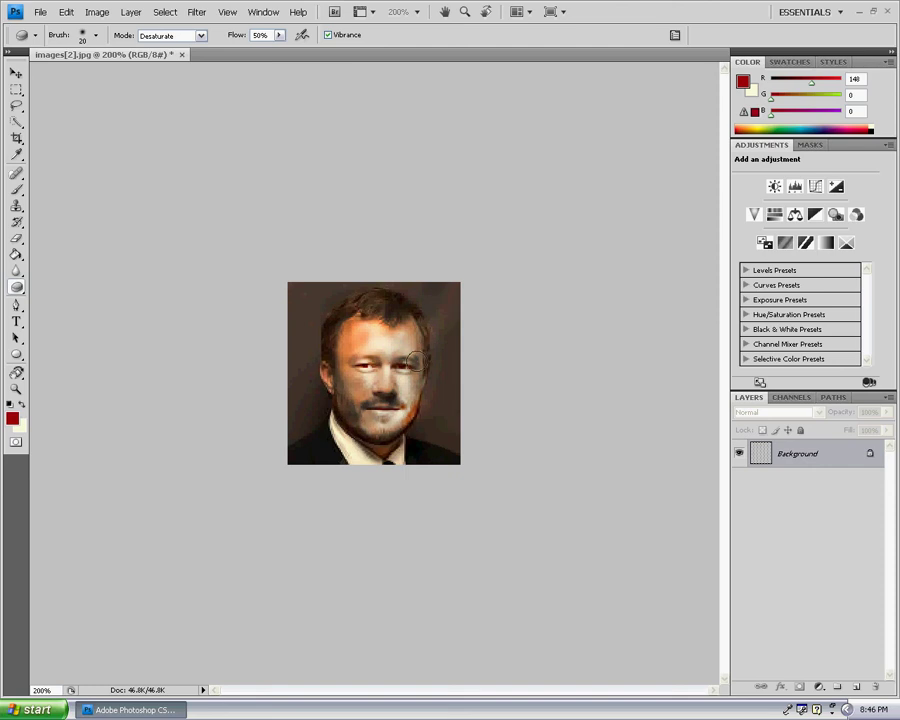
Step: Enlarge the Sponge brush to 108 px and desaturate the rest of the face and the background
{"action": "right_click", "coordinate": [414, 361]}
{"action": "left_click_drag", "start_coordinate": [451, 393], "coordinate": [508, 391]}
{"action": "left_click", "coordinate": [306, 257]}
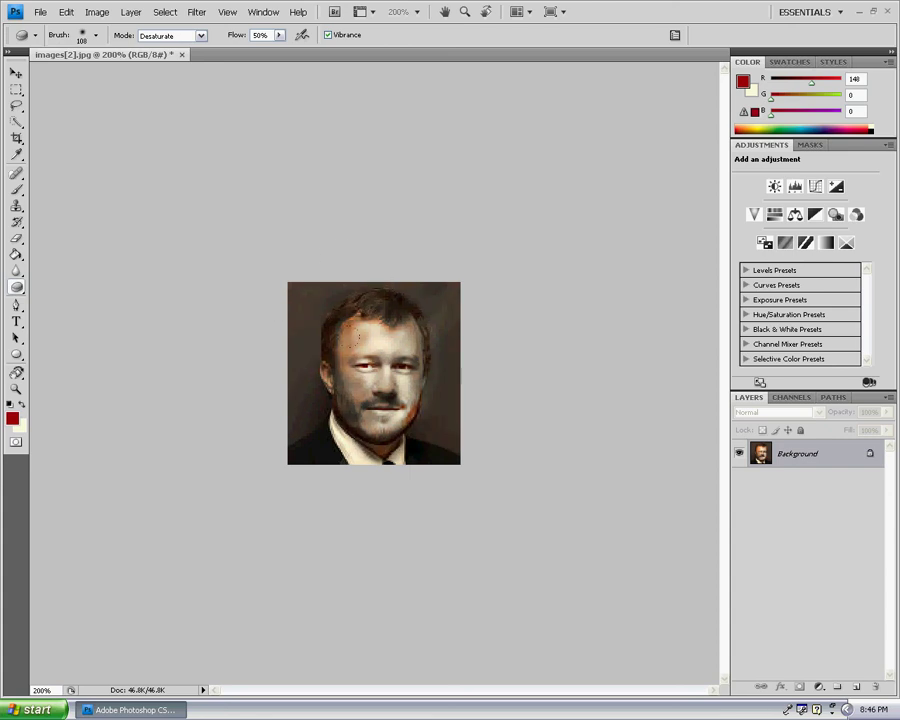
{"action": "left_click_drag", "start_coordinate": [359, 337], "coordinate": [312, 313]}
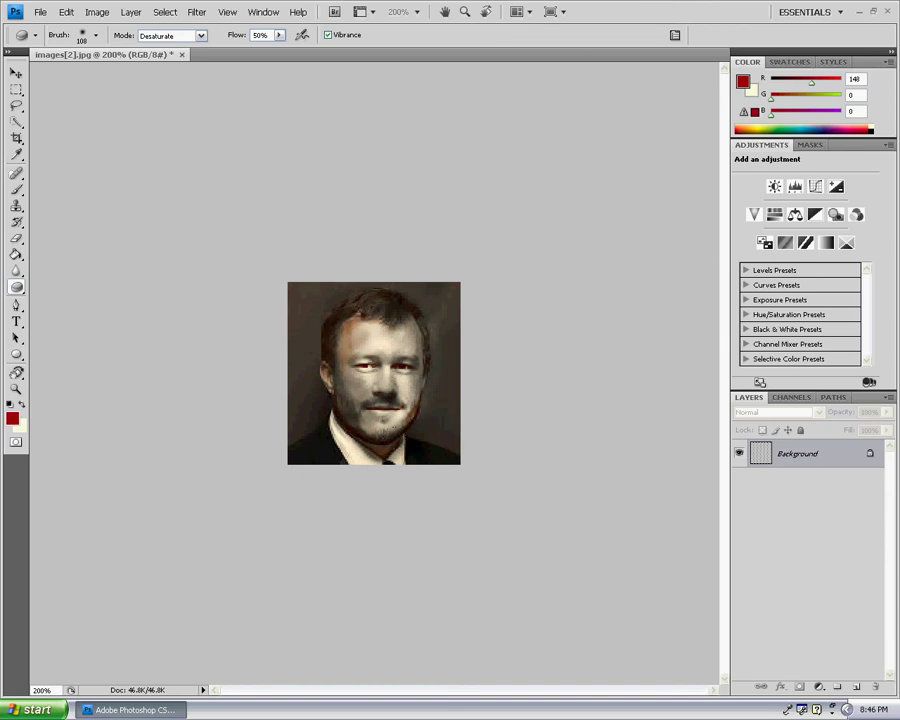